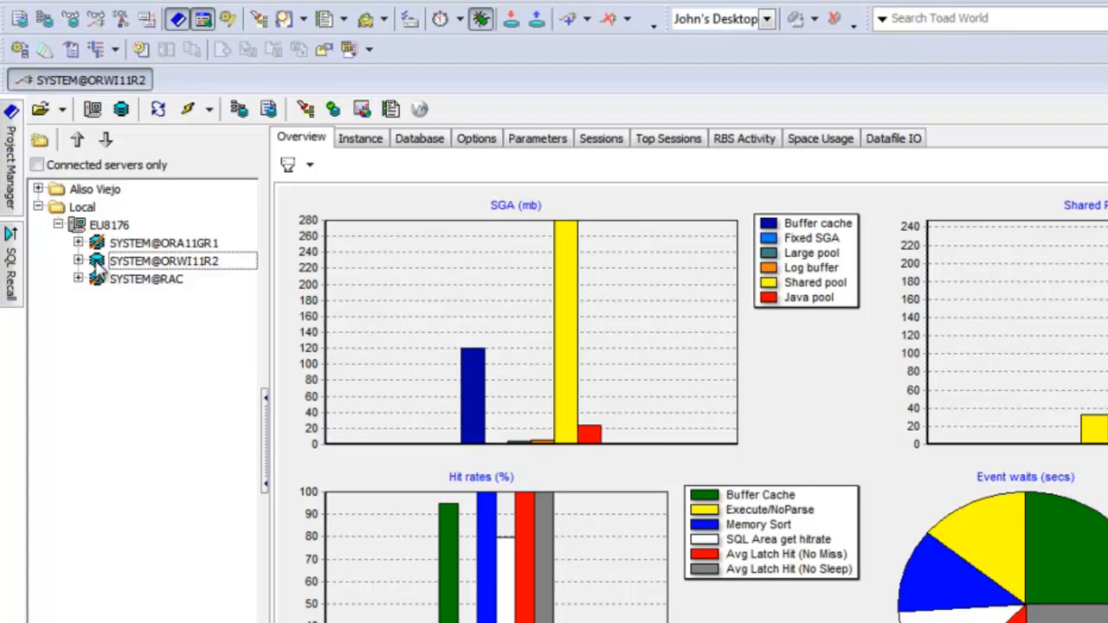
Step: Open the DB Health Check for the ORWI11R2 database
right_click(98, 263)
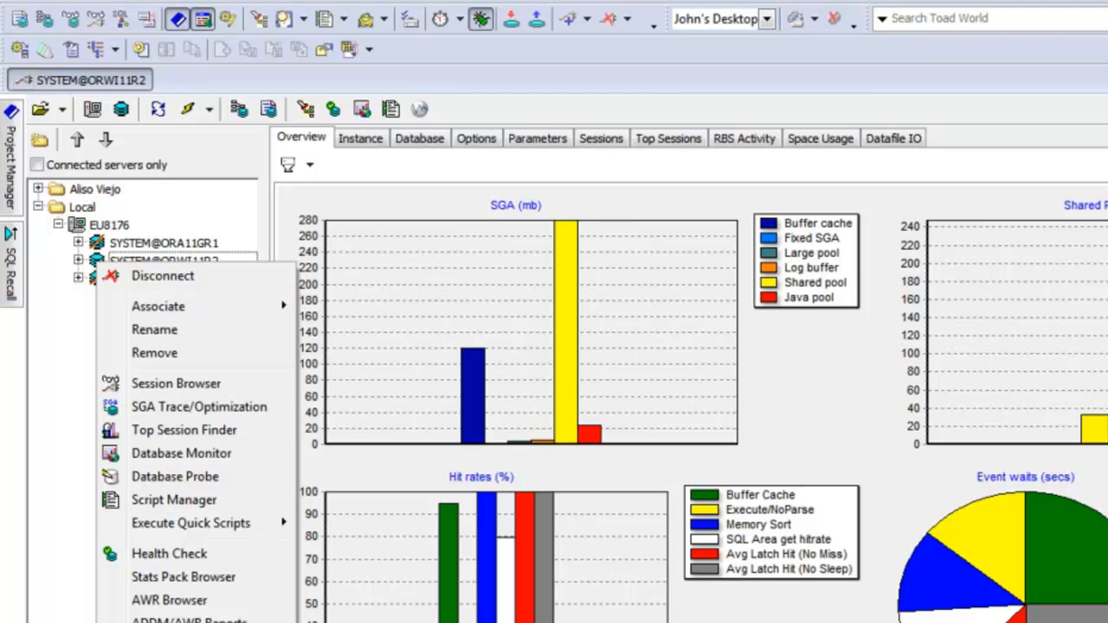
key(Escape)
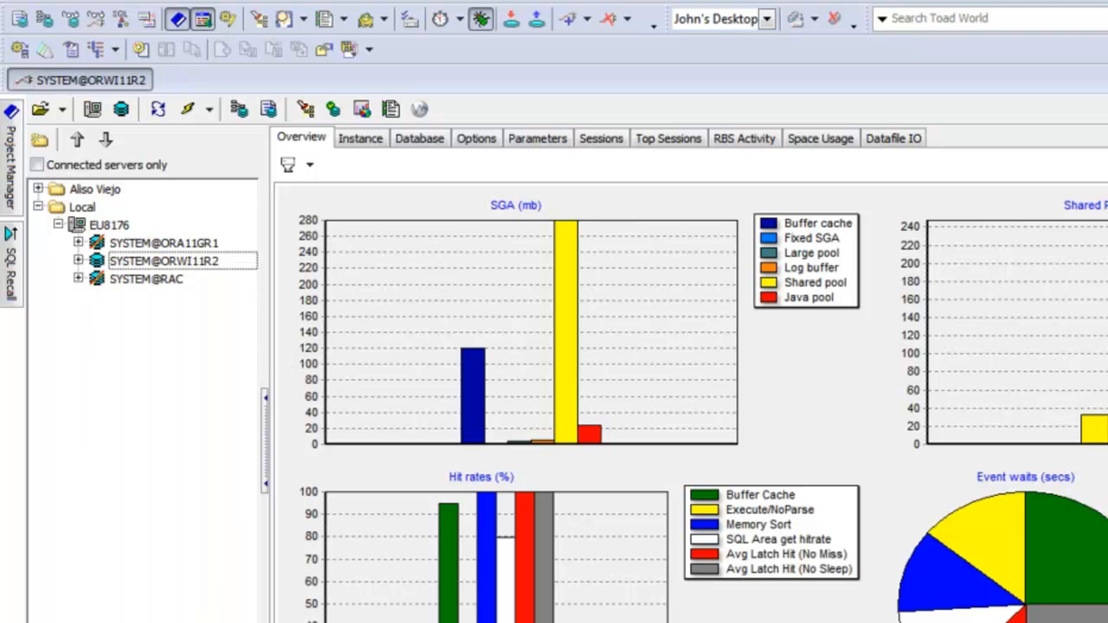
click(281, 4)
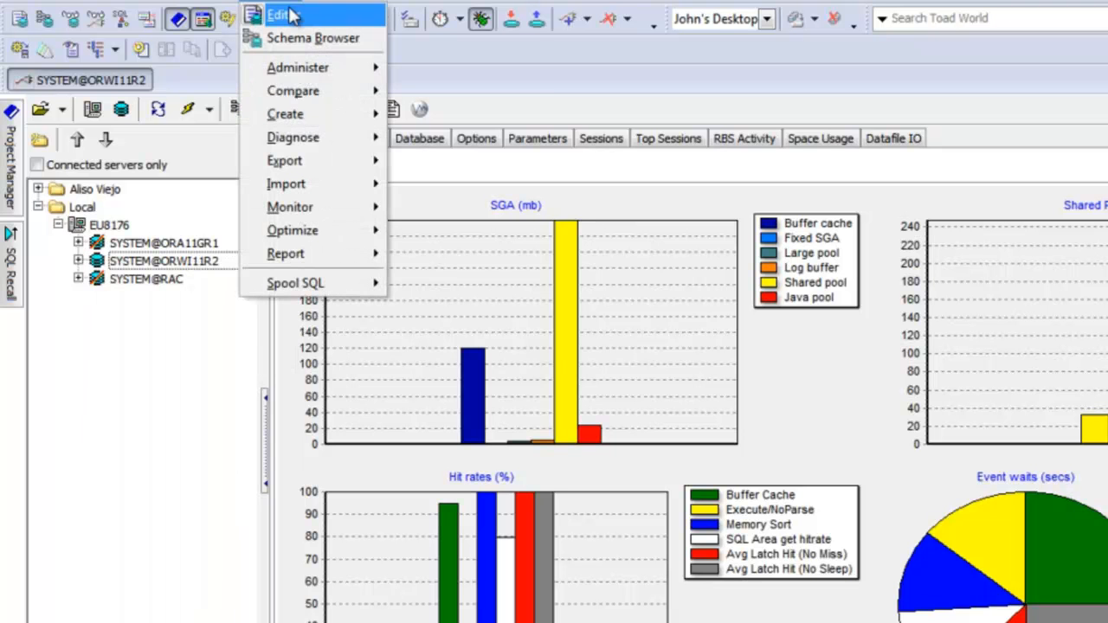
mouse_move(309, 142)
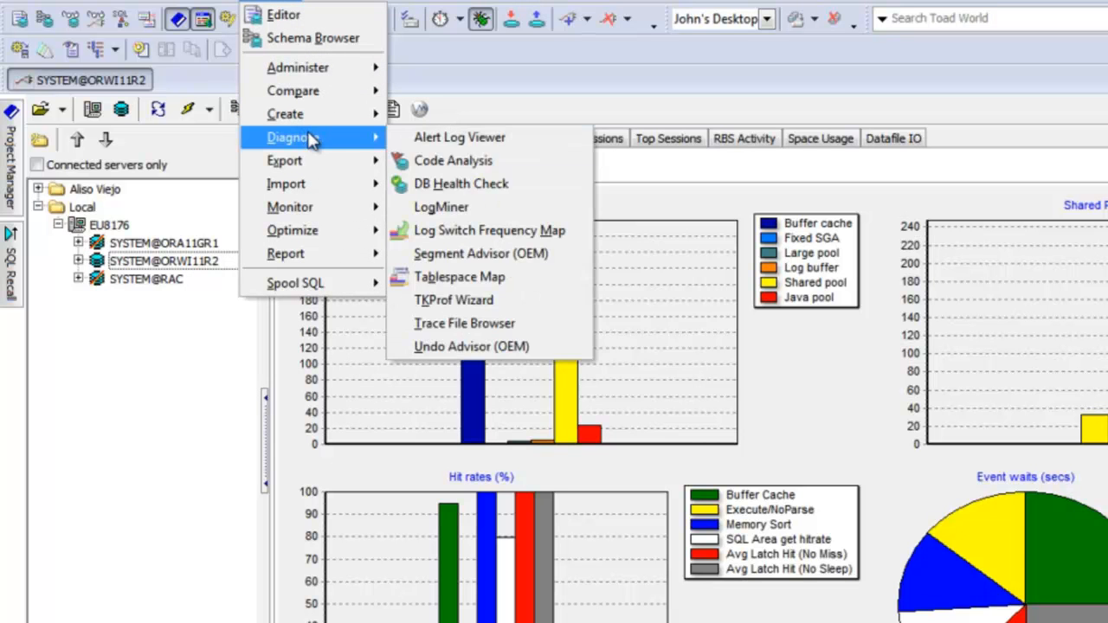
click(465, 191)
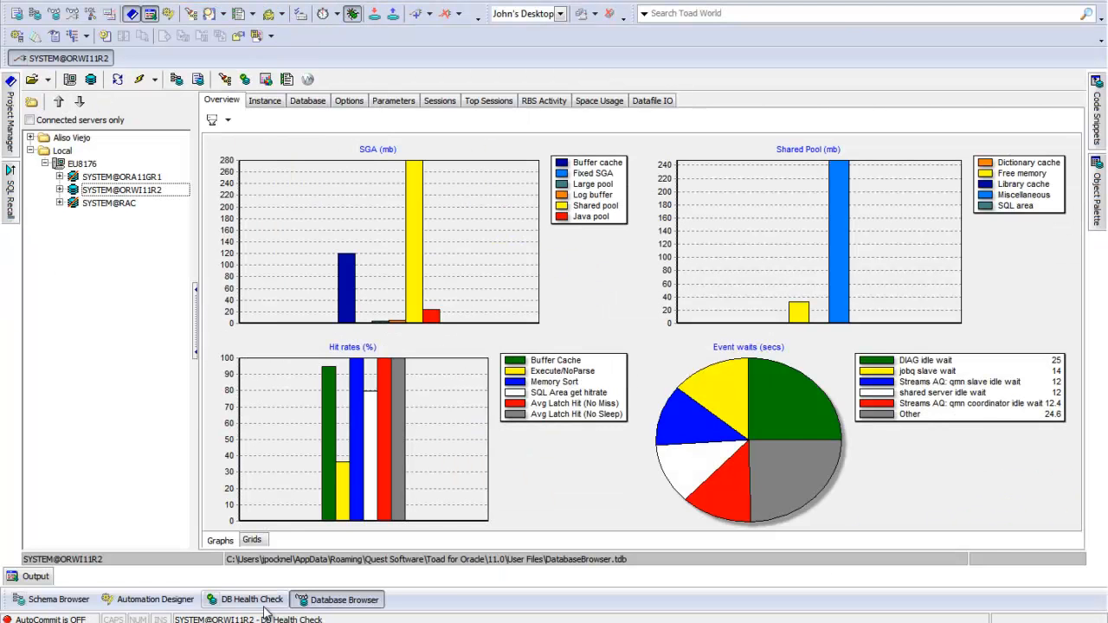
click(260, 601)
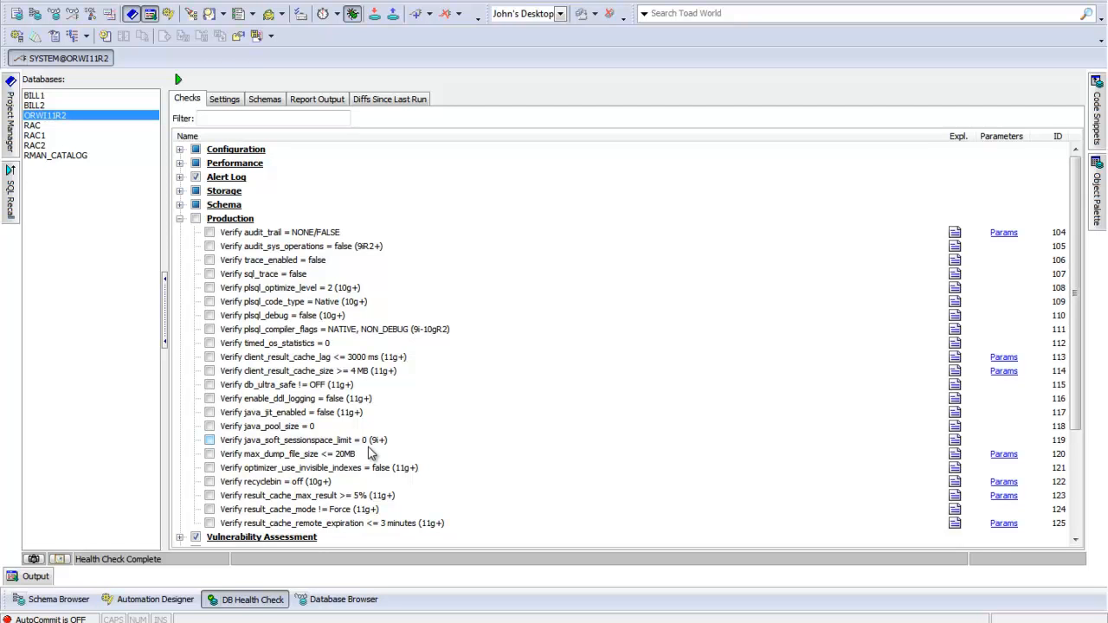
Step: Look through the Configuration checks, including the Oracle Tuning Pack and Diagnostic Pack usage checks, and collapse the category again
click(179, 150)
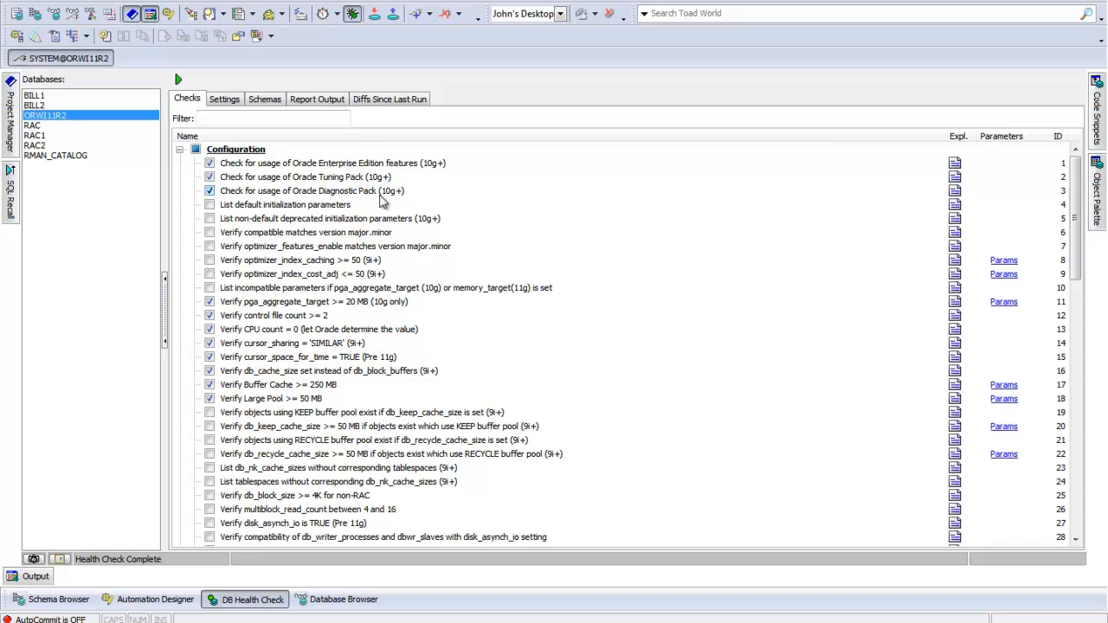
click(320, 180)
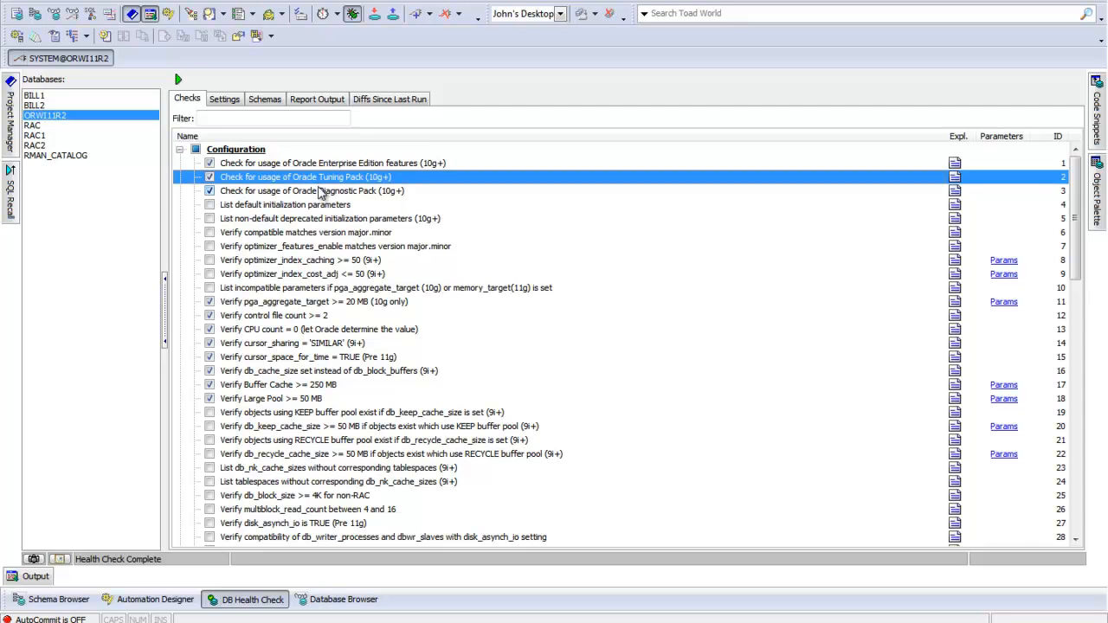
click(322, 193)
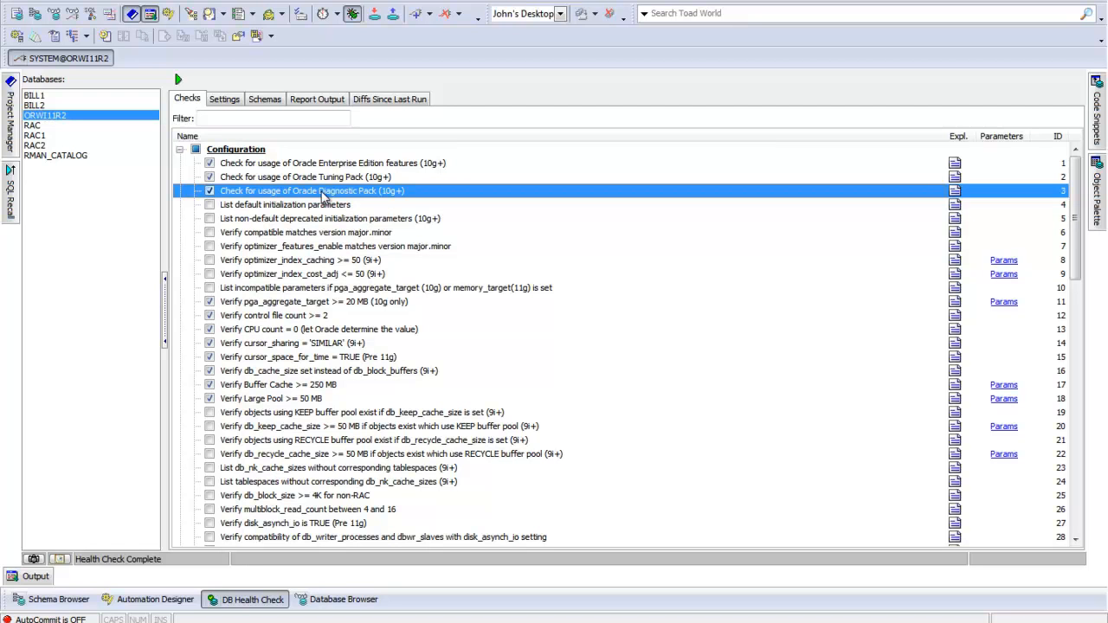
click(180, 149)
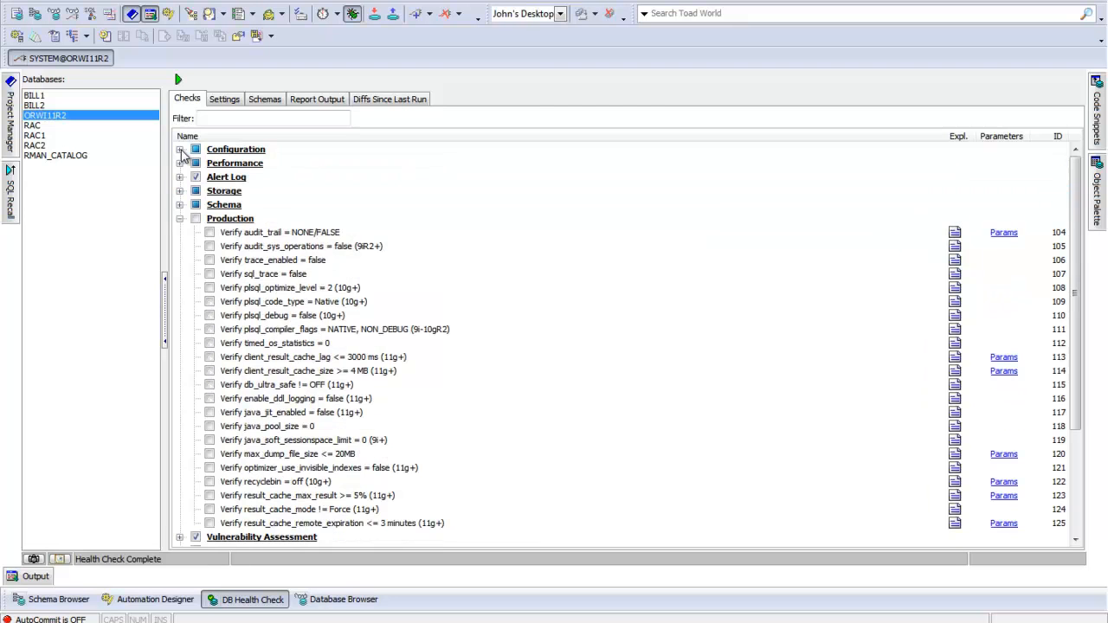
Step: Enable the Production checks "Verify sql_trace = false" and "Verify plsql_optimize_level = 2 (10g+)"
click(234, 220)
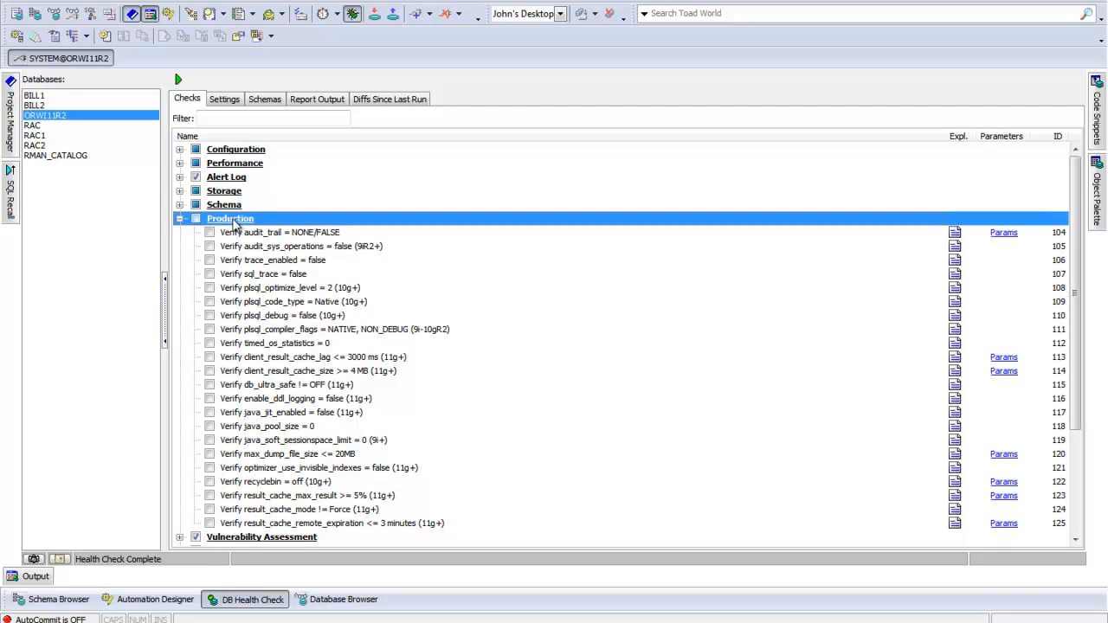
click(211, 274)
click(210, 288)
Step: Enable the "Verify parallel_threads_per_cpu = 0" check under Databases on Virtual Machine
scroll(565, 390, down, 2)
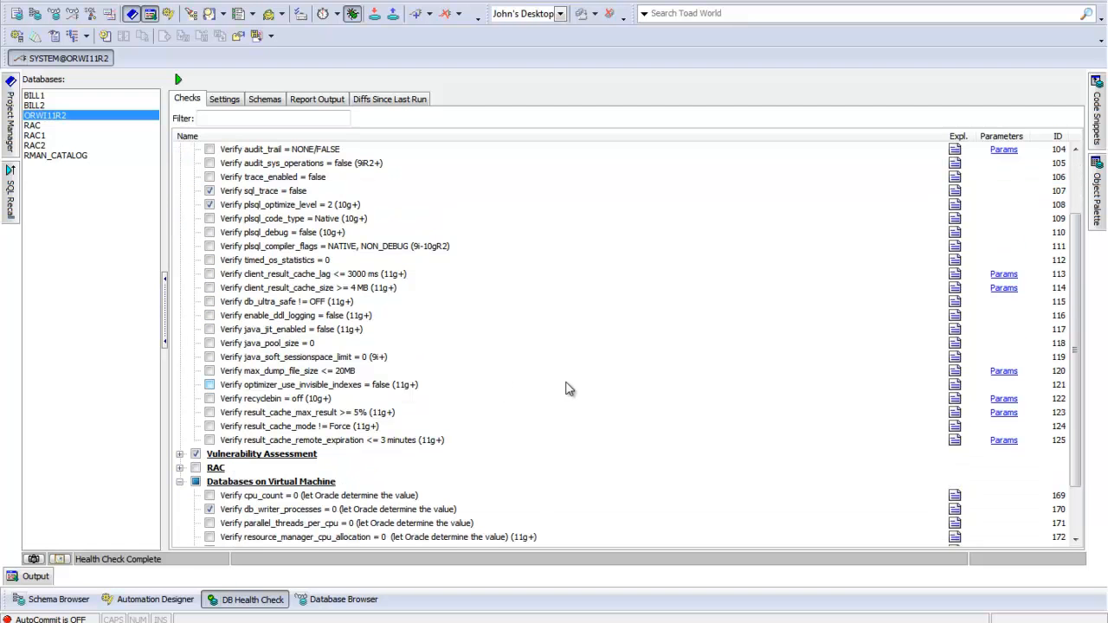
scroll(565, 390, down, 2)
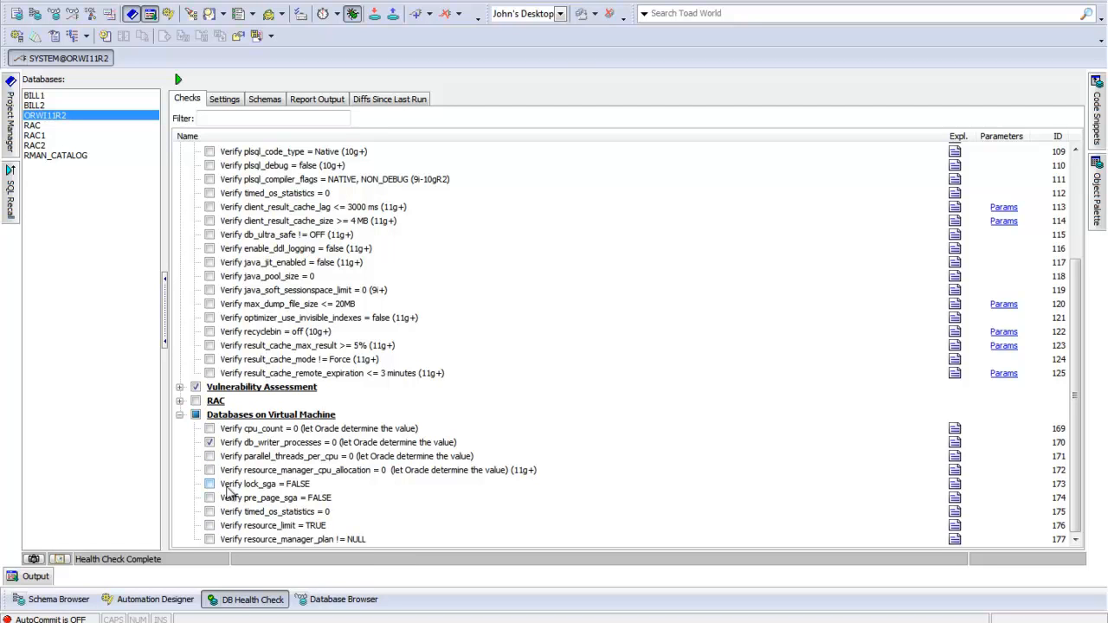
click(210, 457)
Step: Read the explanation of the Production check "Verify java_soft_sessionspace_limit = 0 (9i+)" and close it
click(955, 291)
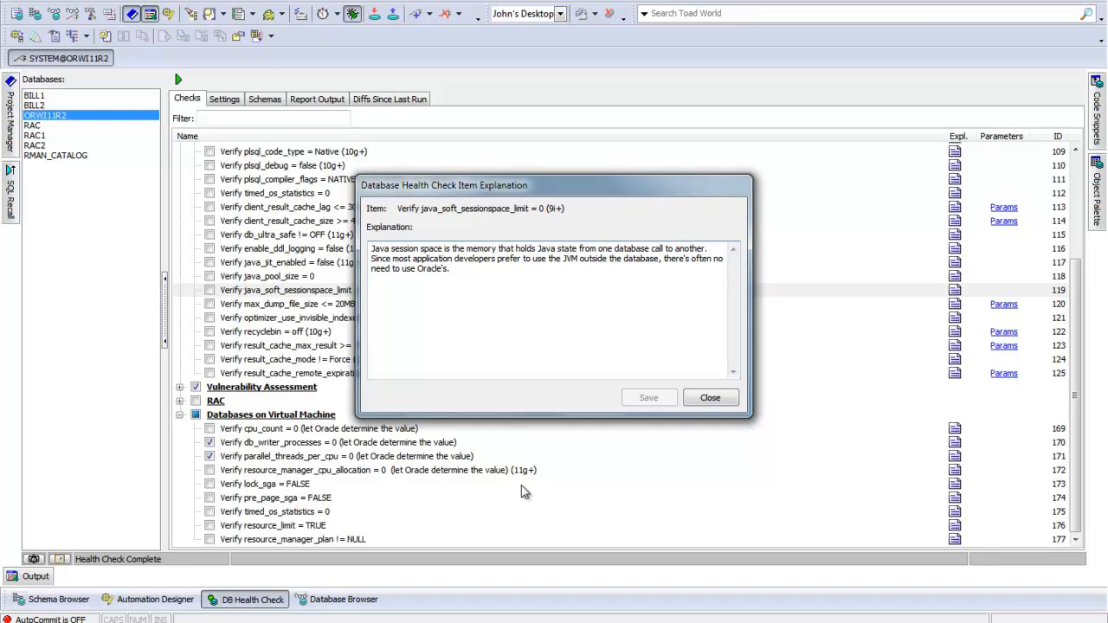
click(710, 399)
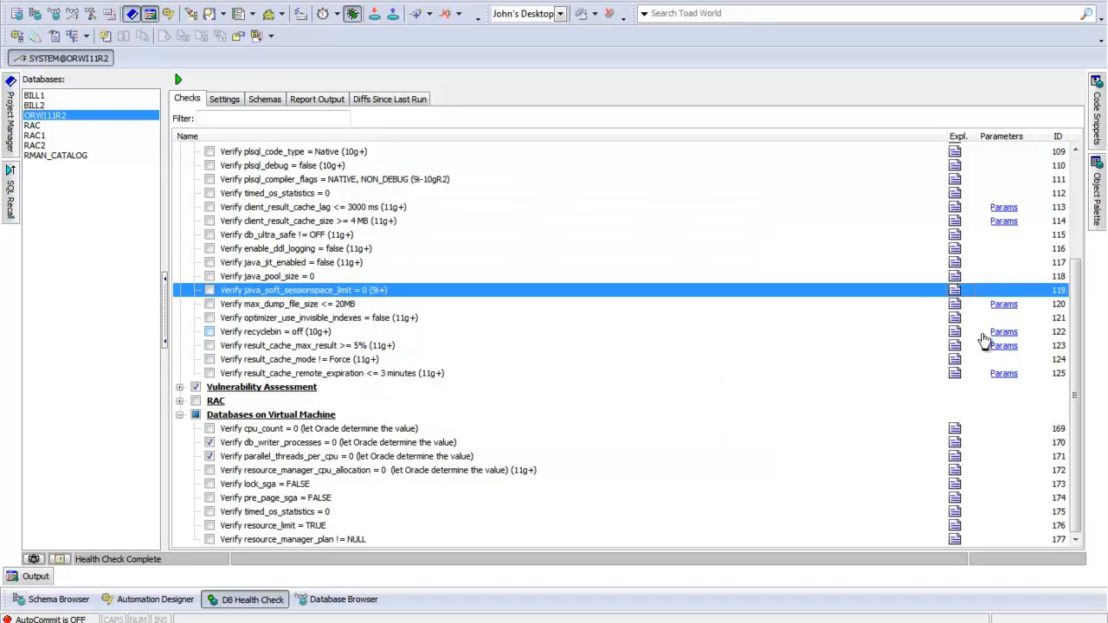
Step: Append the note "Add your own notes" to the explanation of the Oracle Tuning Pack usage check and save it
drag(1073, 323, 1055, 175)
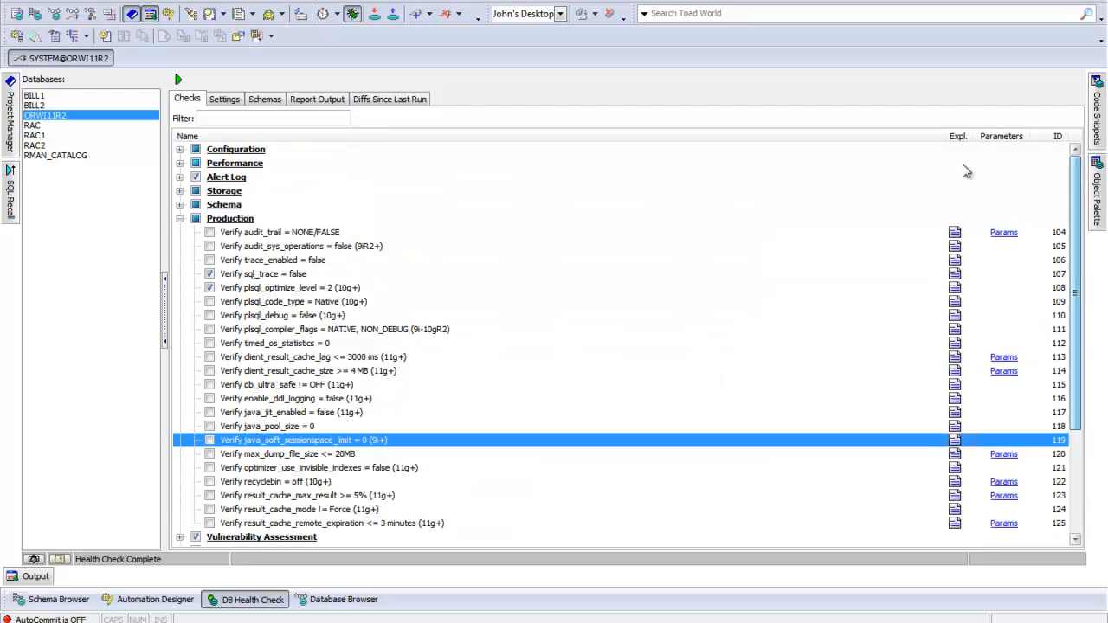
click(180, 150)
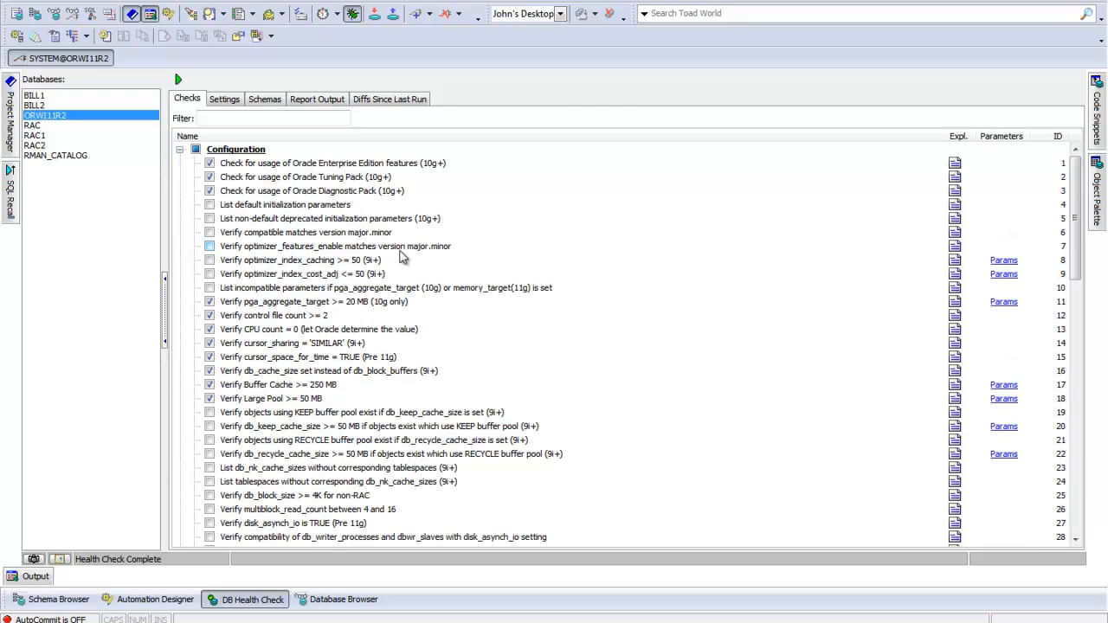
click(326, 178)
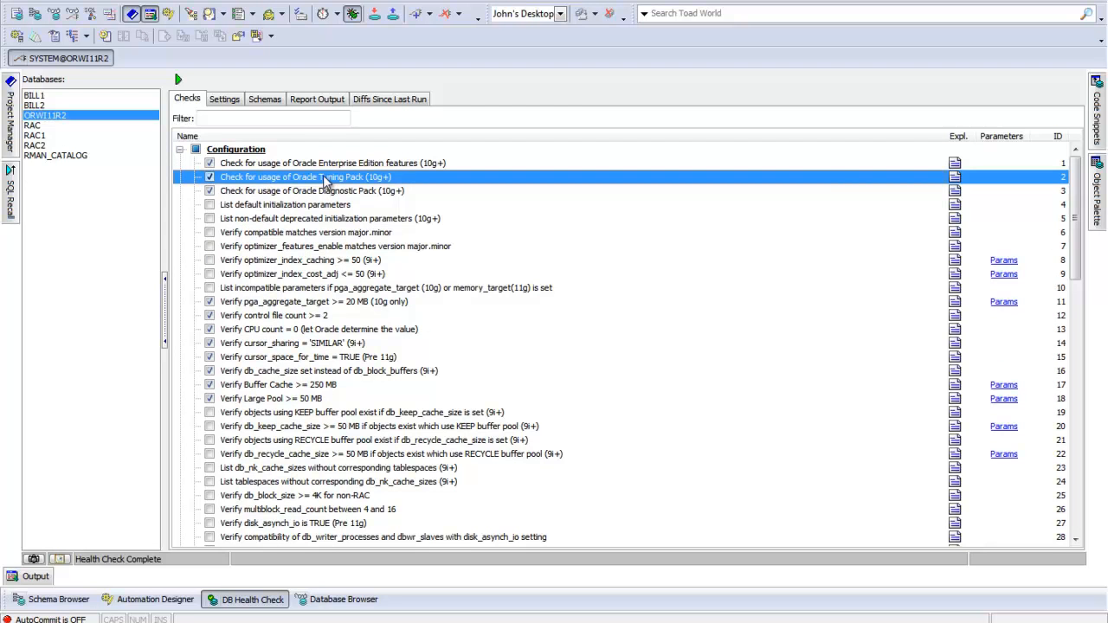
click(955, 177)
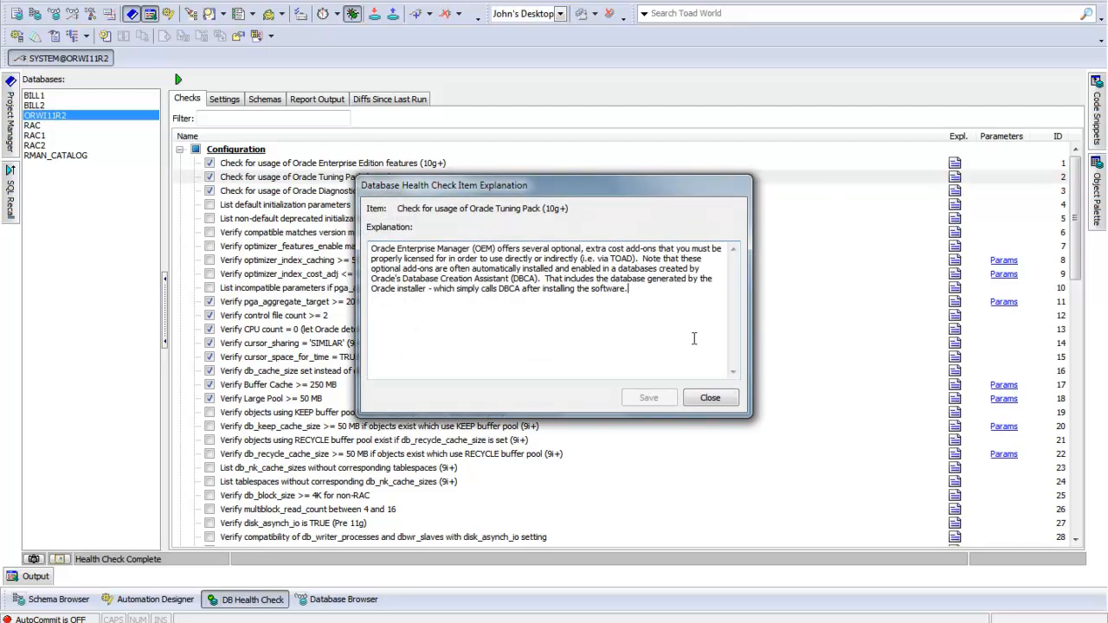
key(Return)
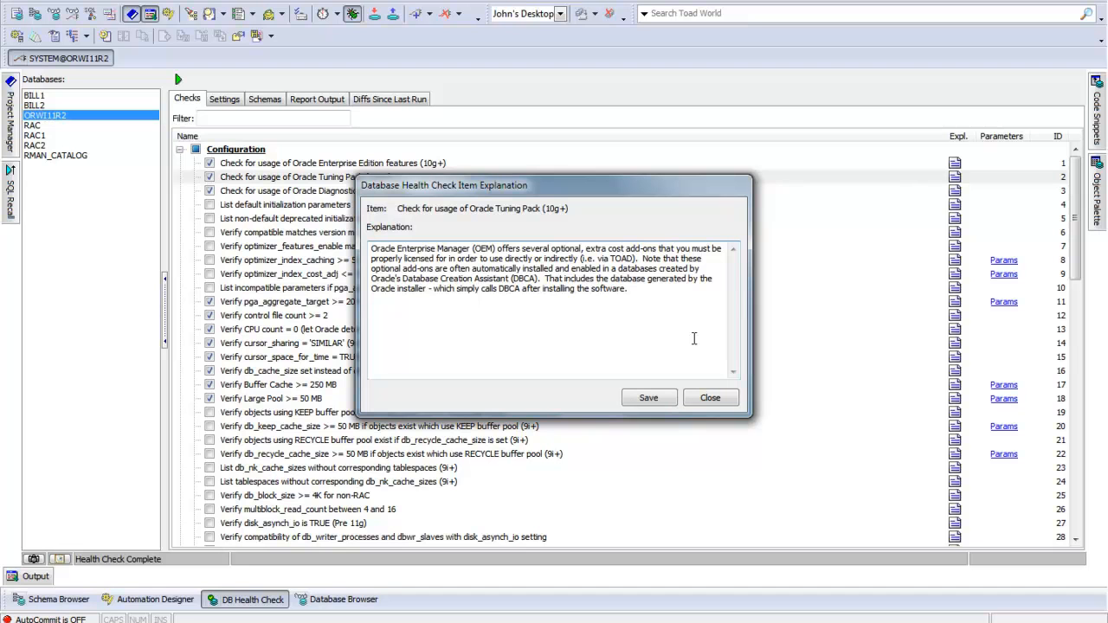
text(Add your own notes.)
click(660, 400)
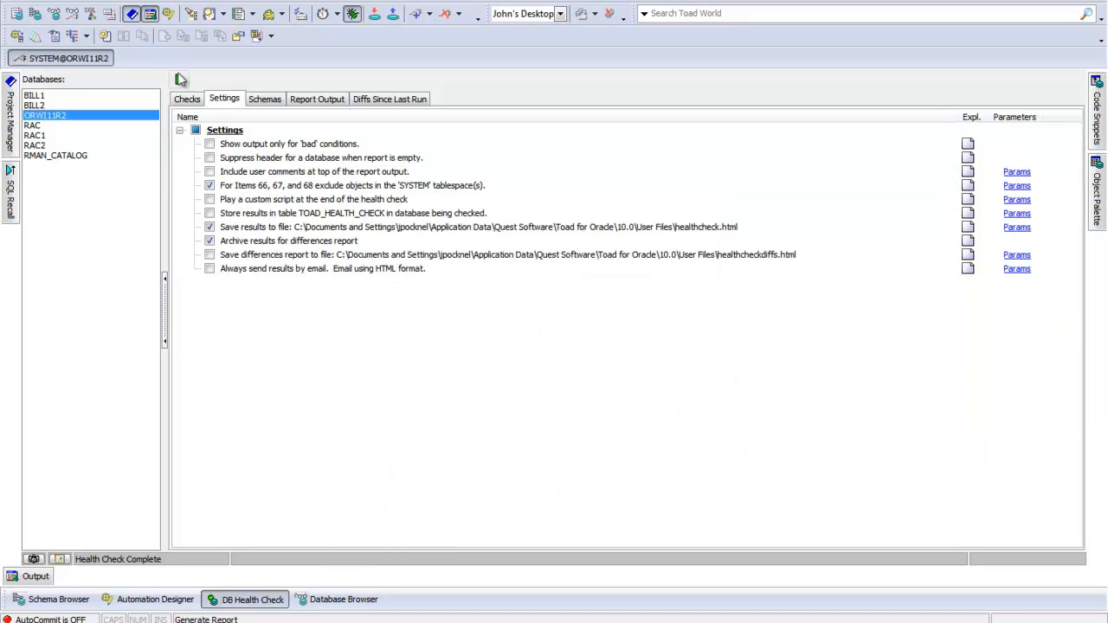
Step: Run the health check and read the explanation of the Oracle Enterprise Edition feature usage finding in the report
click(178, 79)
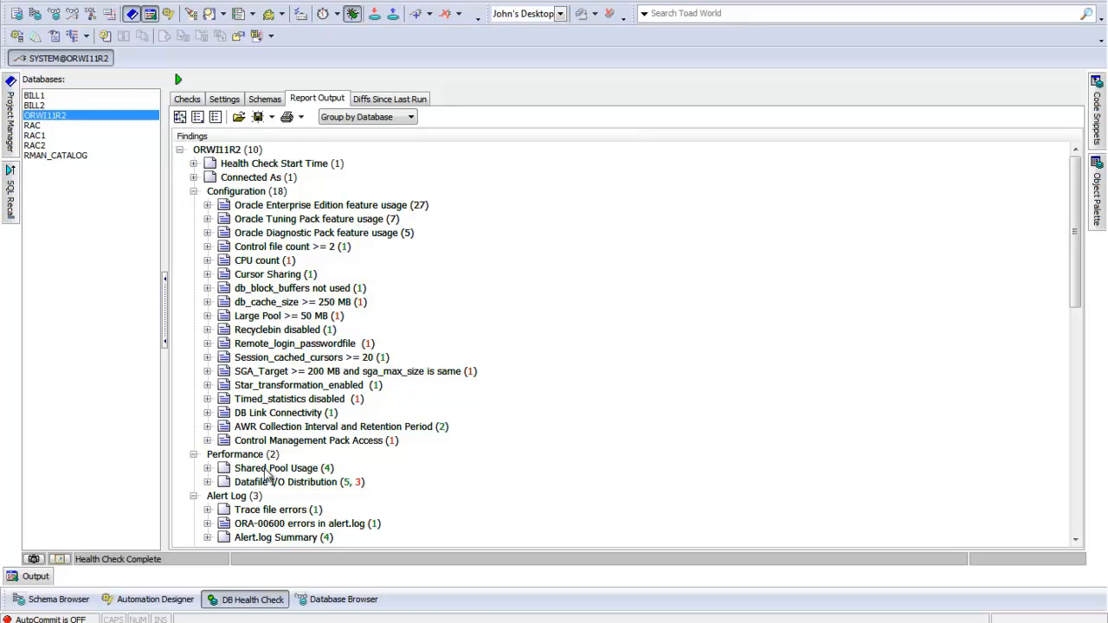
mouse_move(241, 436)
double_click(224, 208)
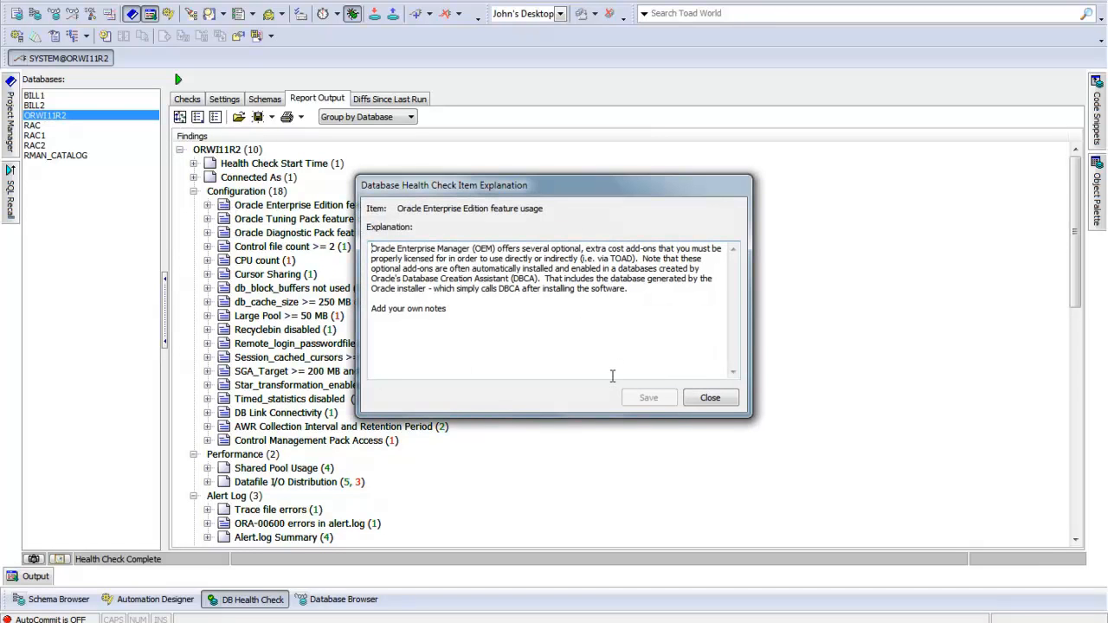
click(709, 398)
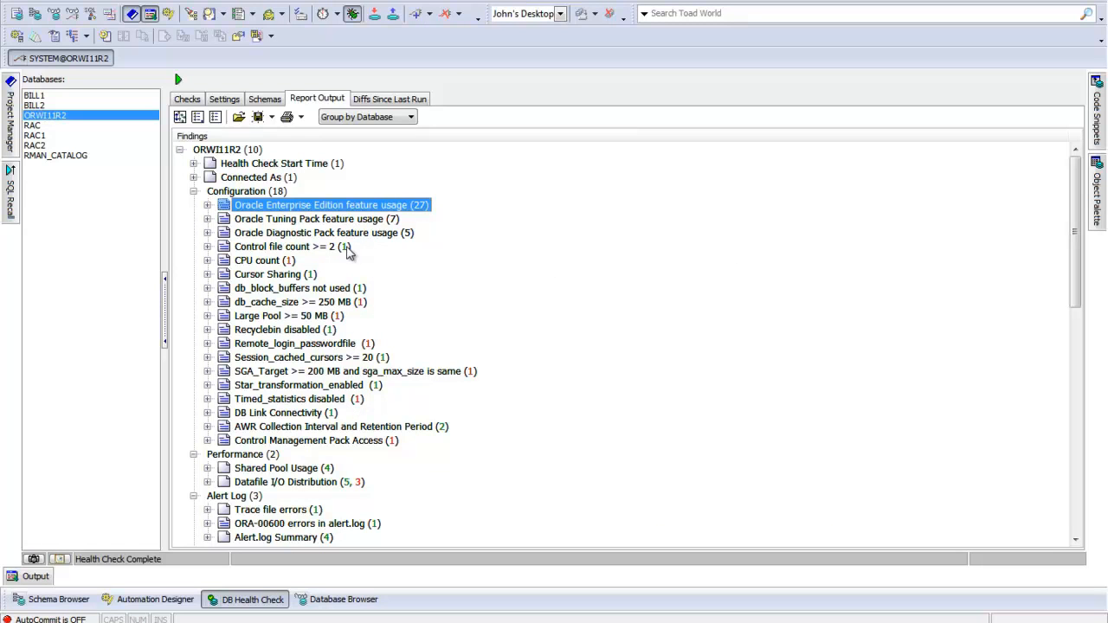
Step: Show the differences since the last run, and view the dialog for saving them to a file without saving
mouse_move(348, 251)
mouse_move(297, 264)
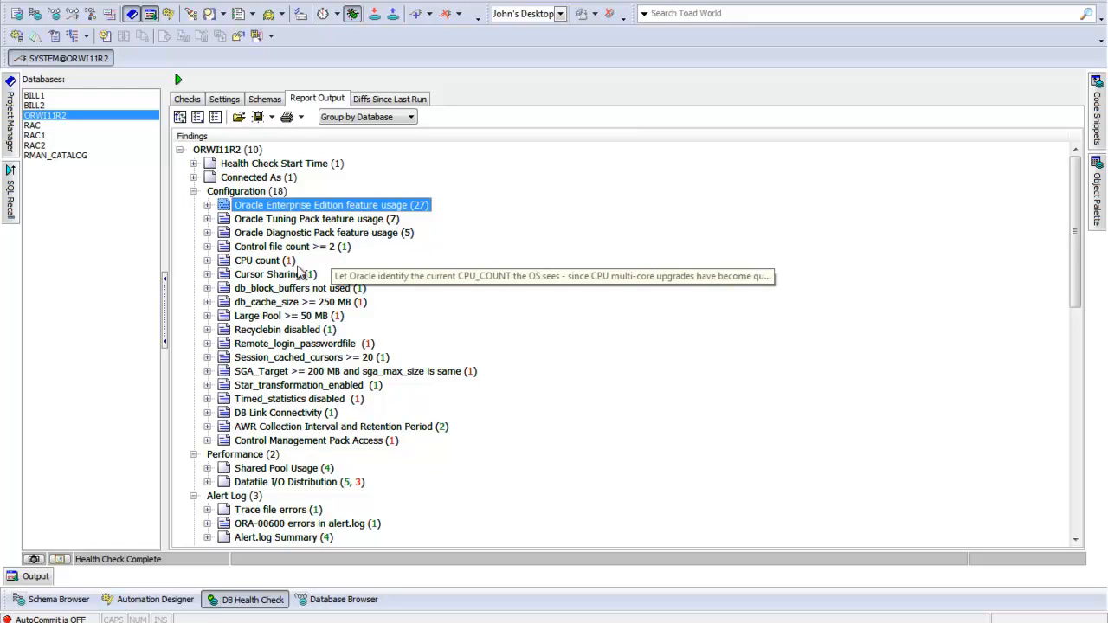
mouse_move(361, 310)
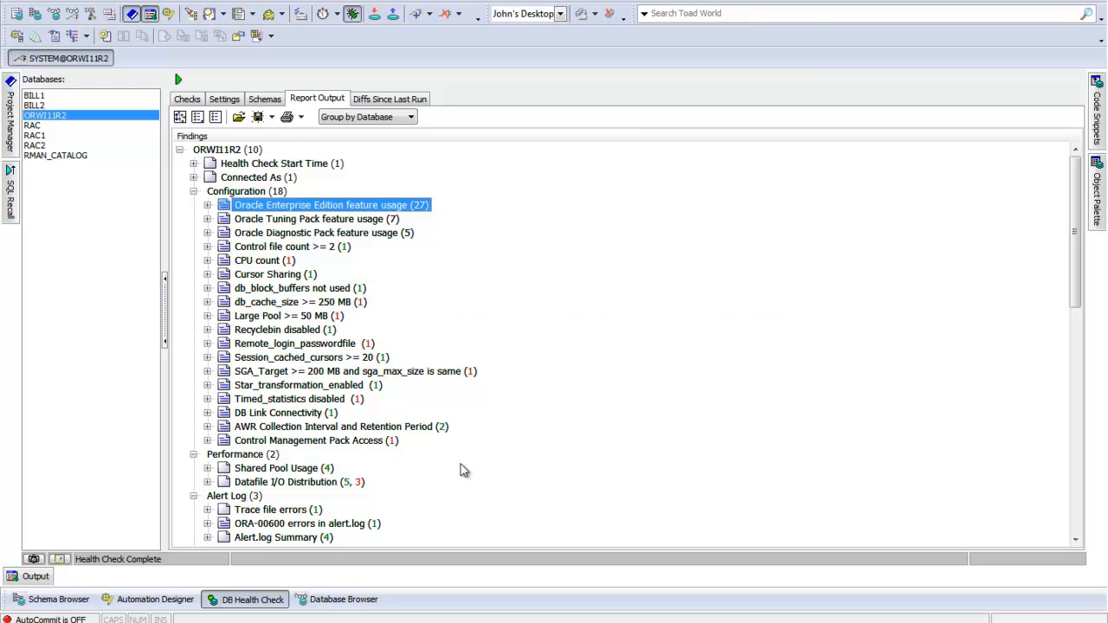
click(388, 100)
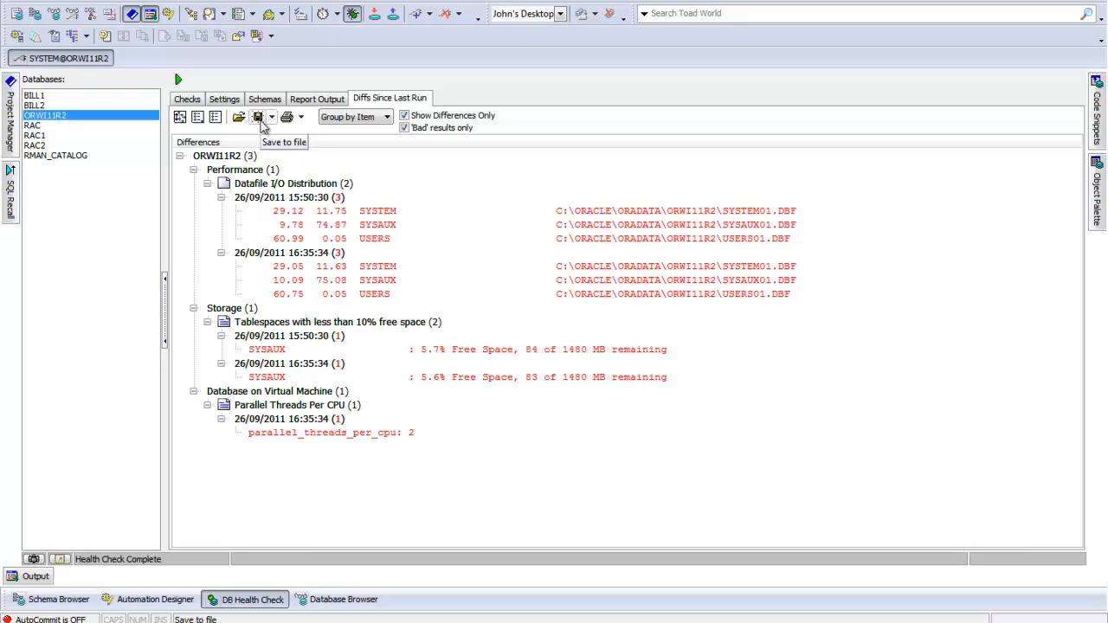
click(258, 119)
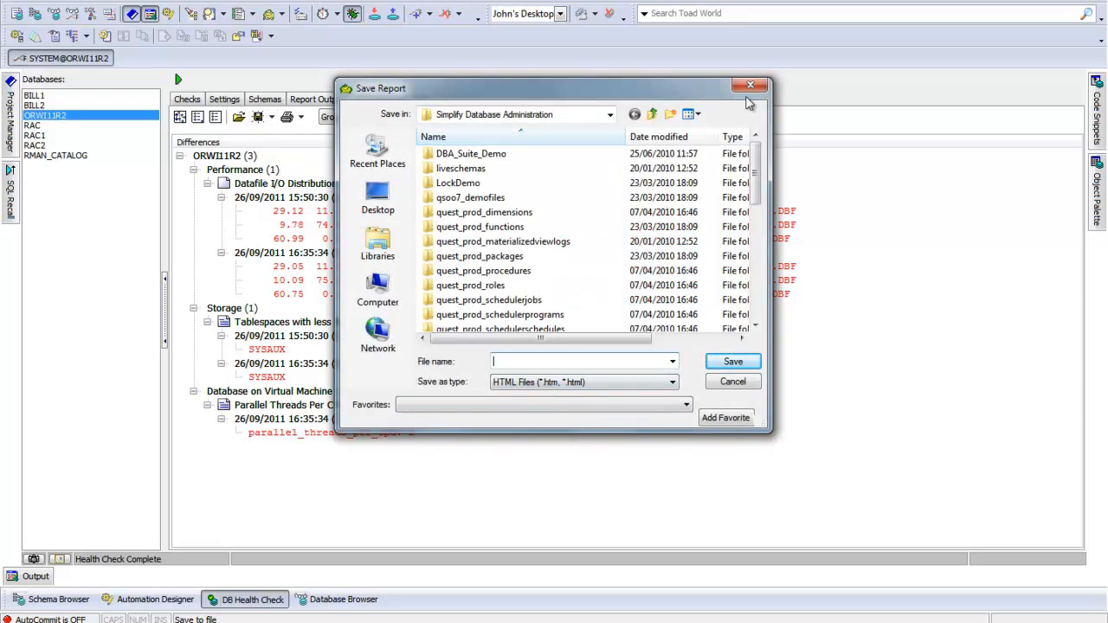
click(750, 86)
Step: Switch to the DB Health Check.htm report in Internet Explorer and jump to its RAC category
mouse_move(184, 622)
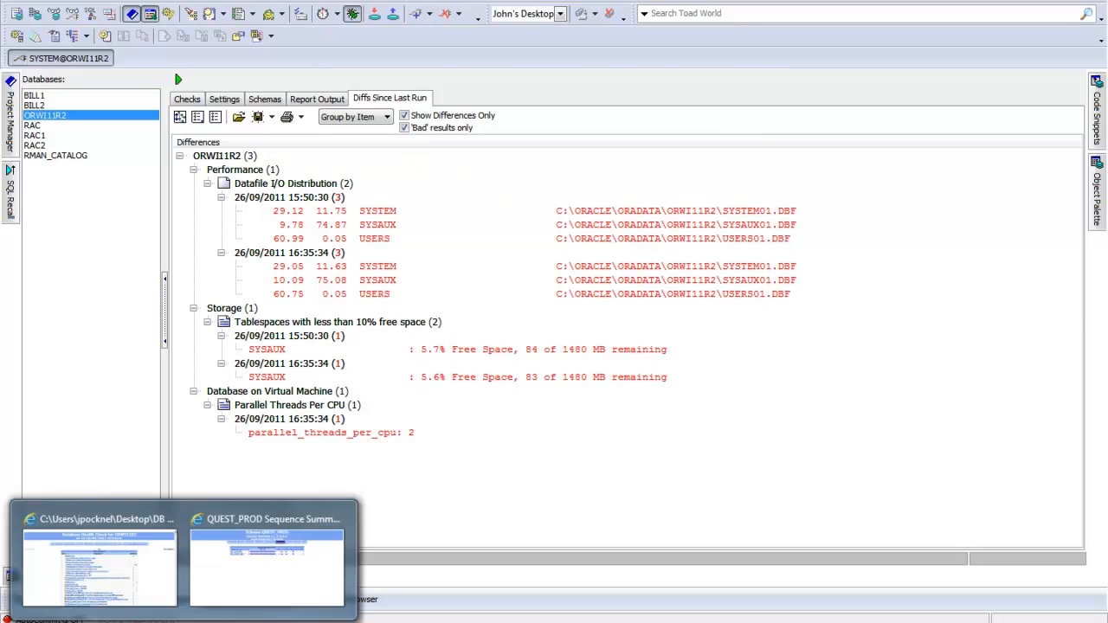
click(82, 580)
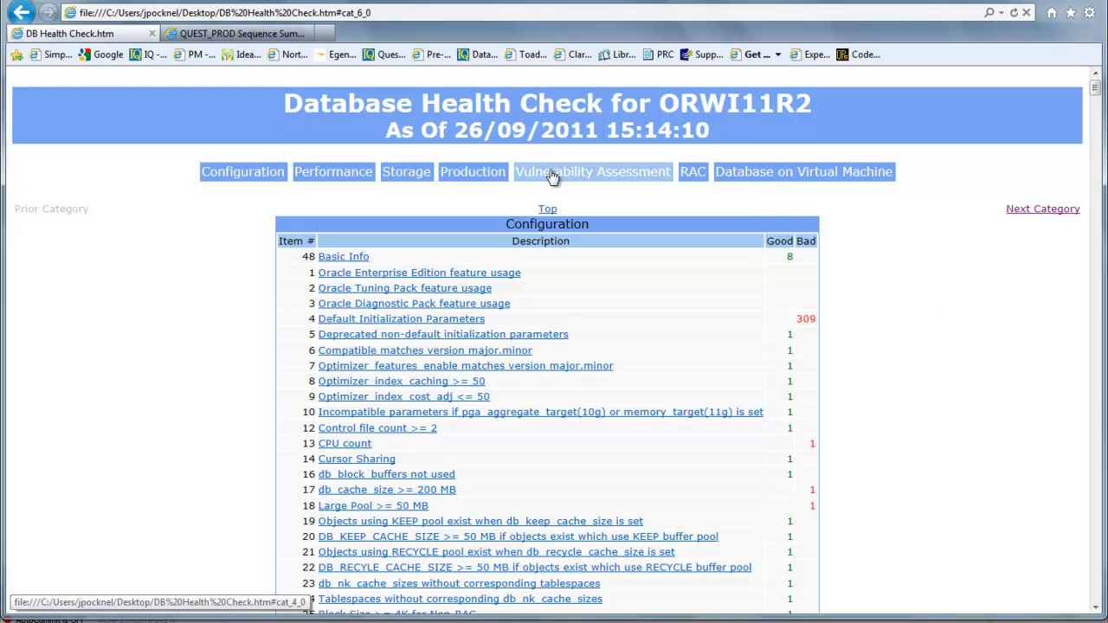
click(695, 177)
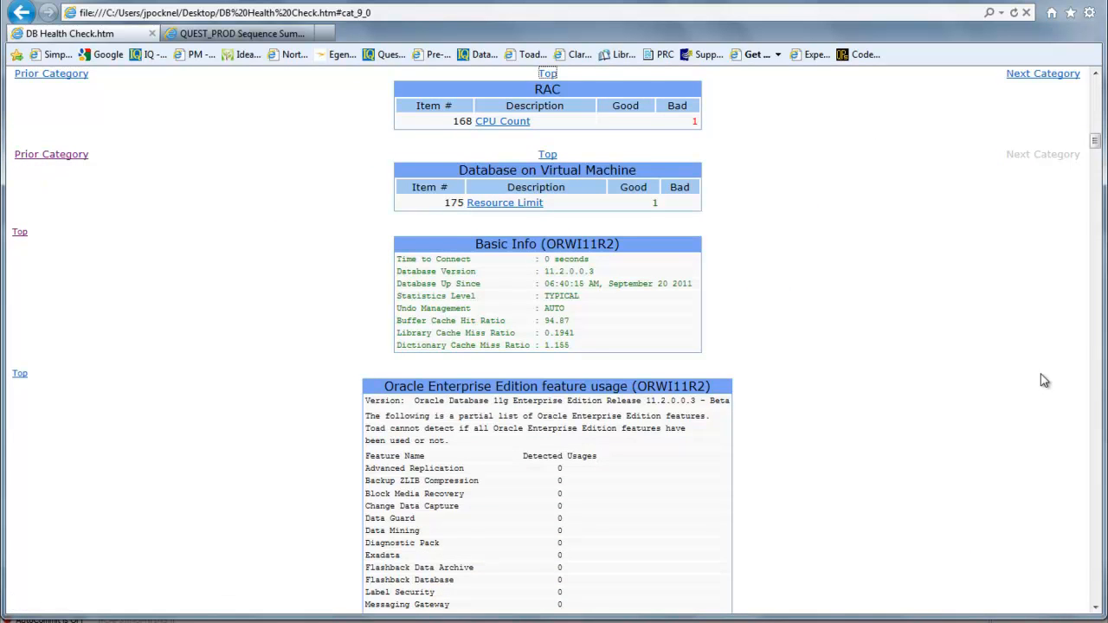
Step: Examine the report's Enterprise Edition, Tuning Pack and Diagnostic Pack feature usage and default initialization parameters, and return to the category overview
scroll(1043, 379, down, 5)
scroll(1043, 383, down, 8)
scroll(1032, 387, down, 4)
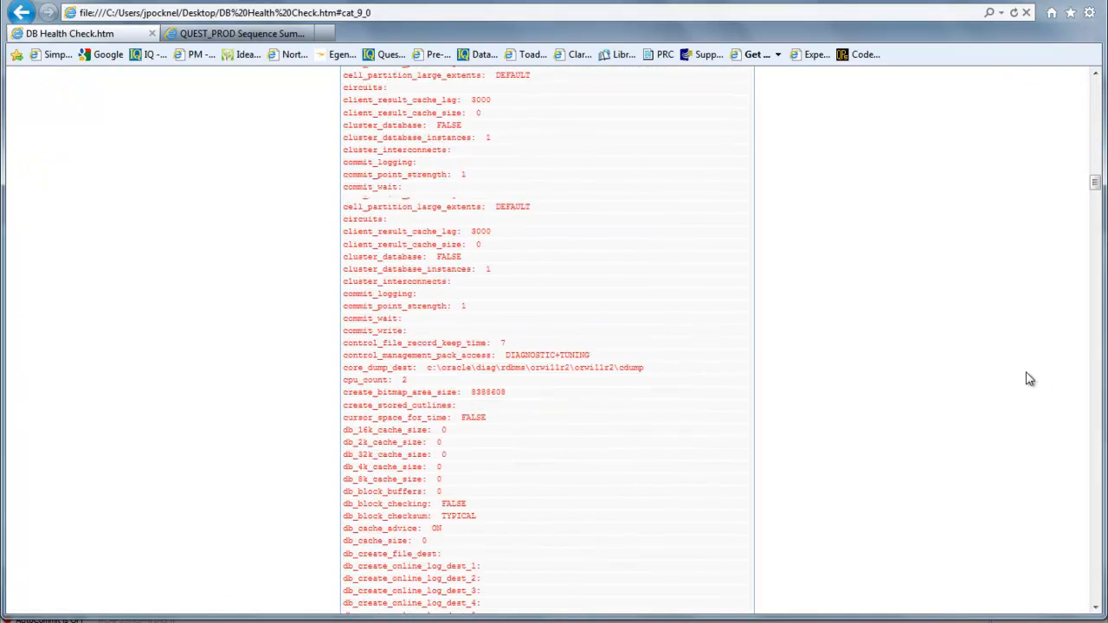
scroll(1029, 381, up, 10)
scroll(1030, 387, up, 3)
scroll(1029, 387, down, 4)
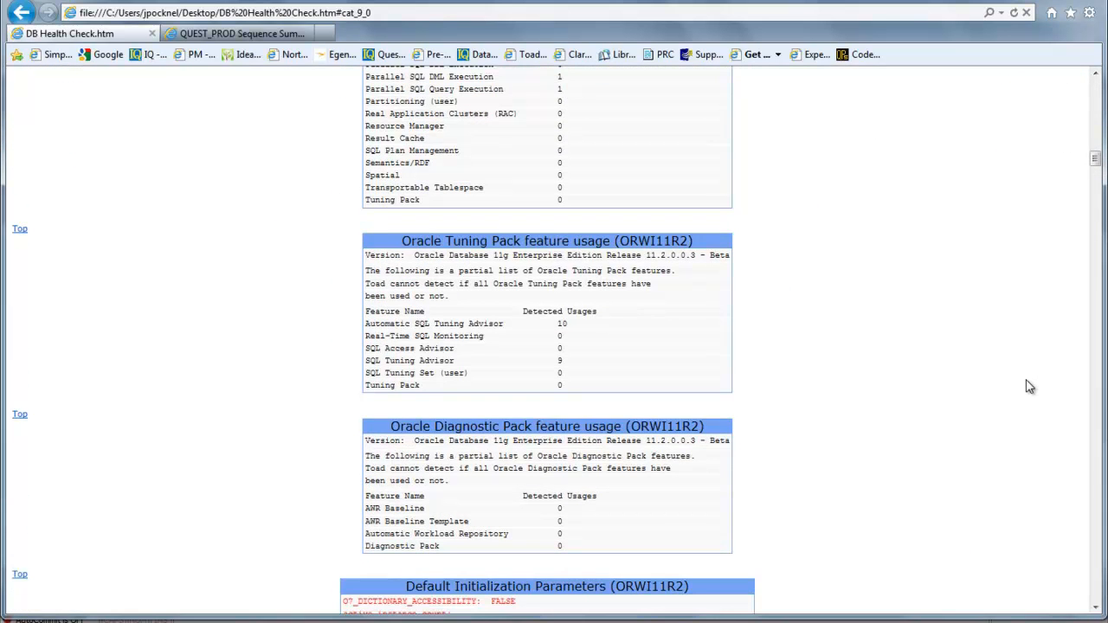
scroll(1028, 385, up, 10)
scroll(1027, 385, down, 4)
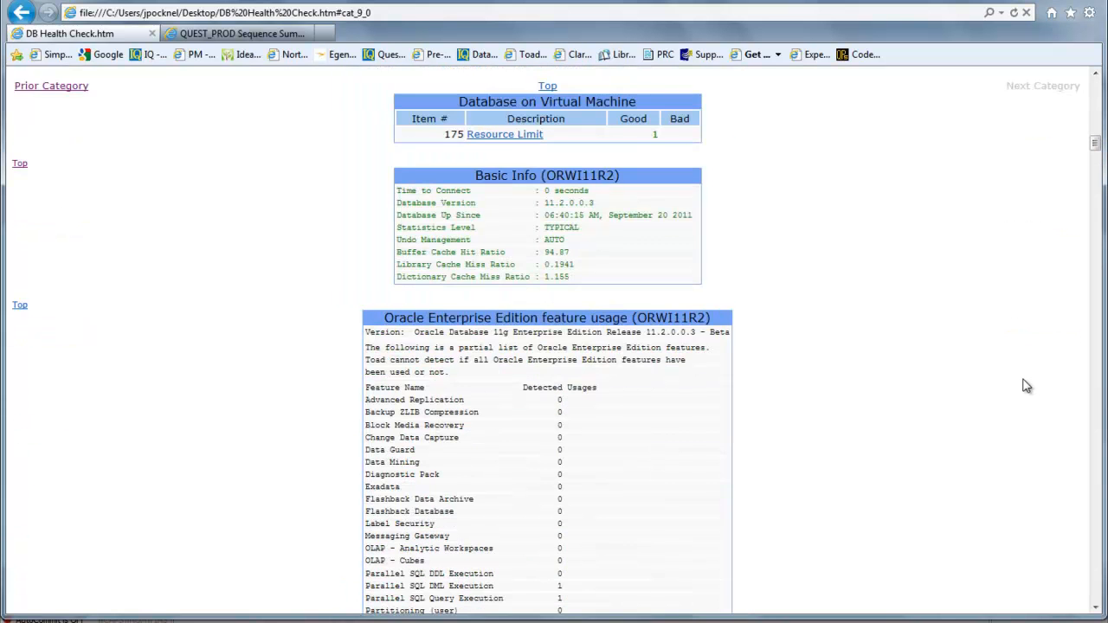
scroll(1027, 384, down, 9)
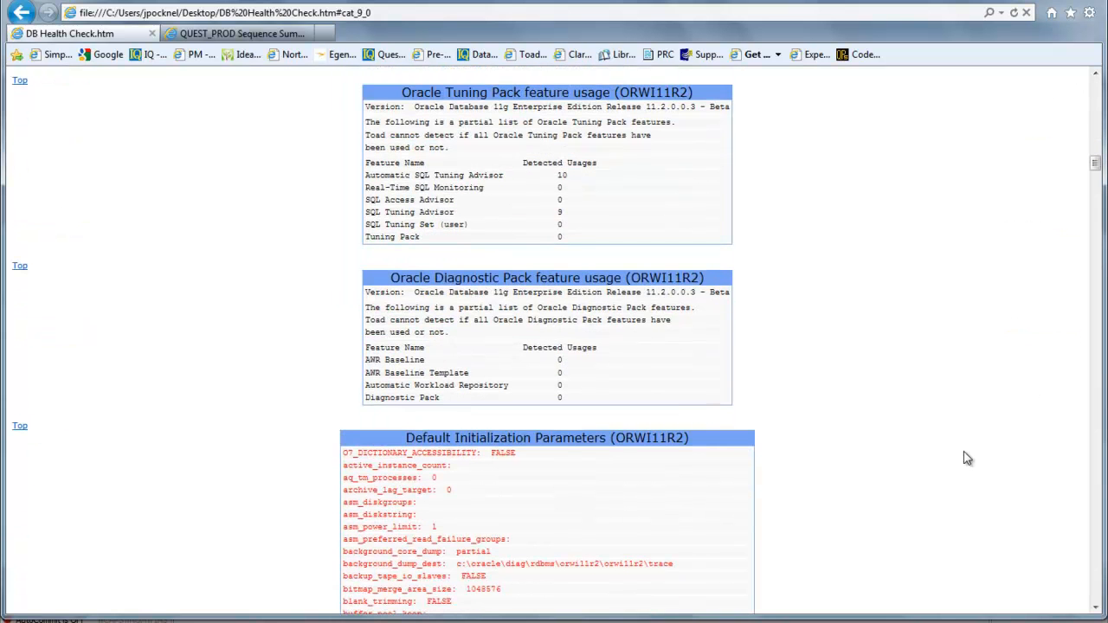
scroll(968, 458, up, 15)
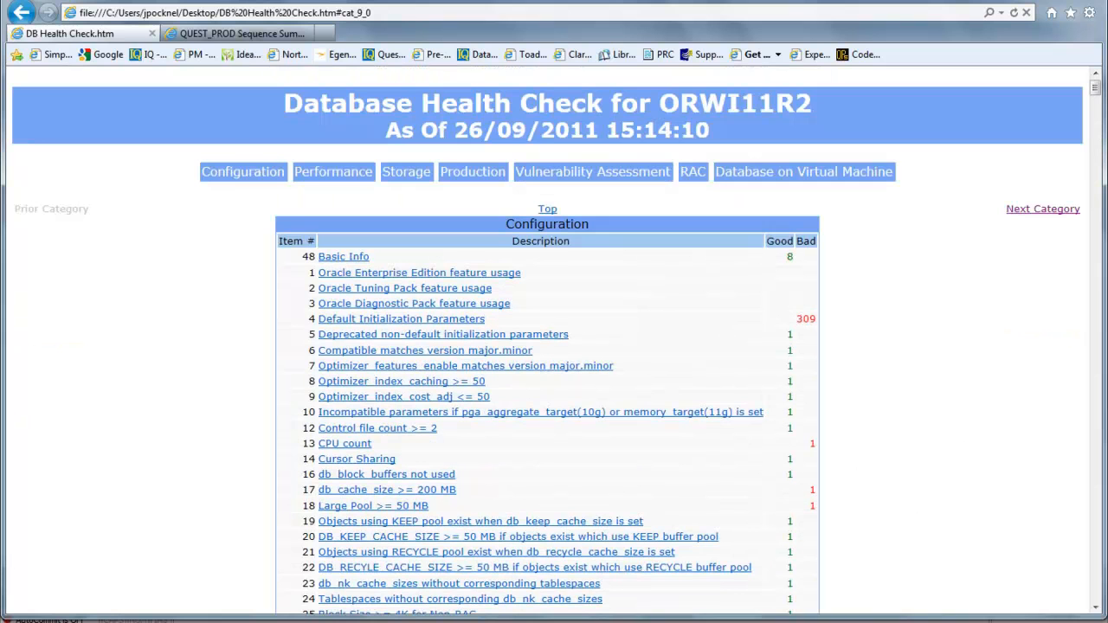
Step: Switch back to Toad for Oracle and open the Automation Designer
click(447, 622)
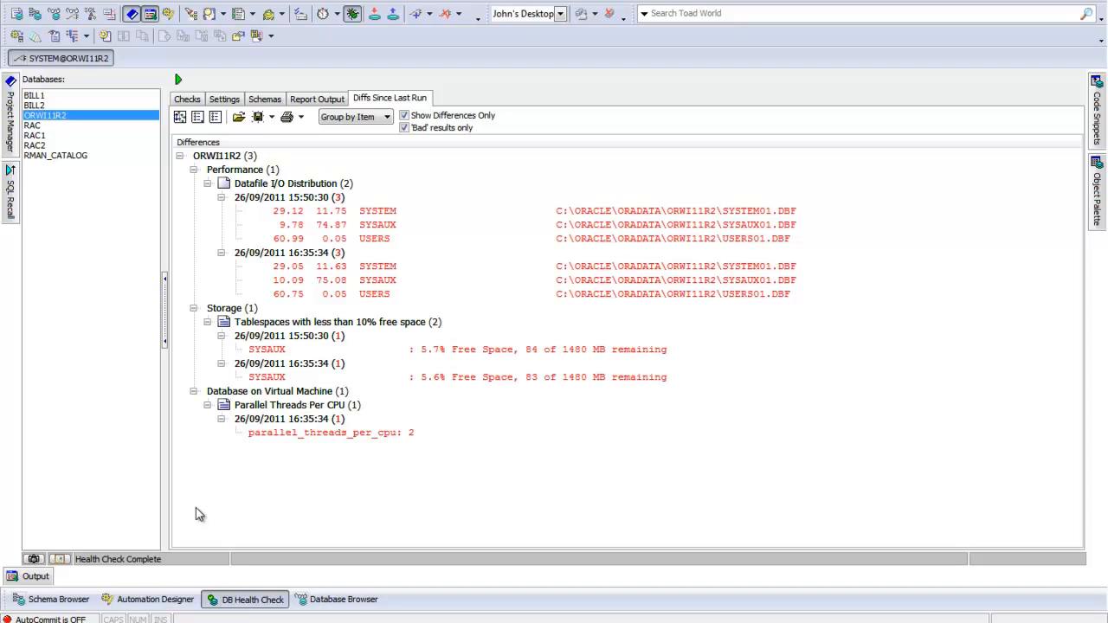
click(172, 603)
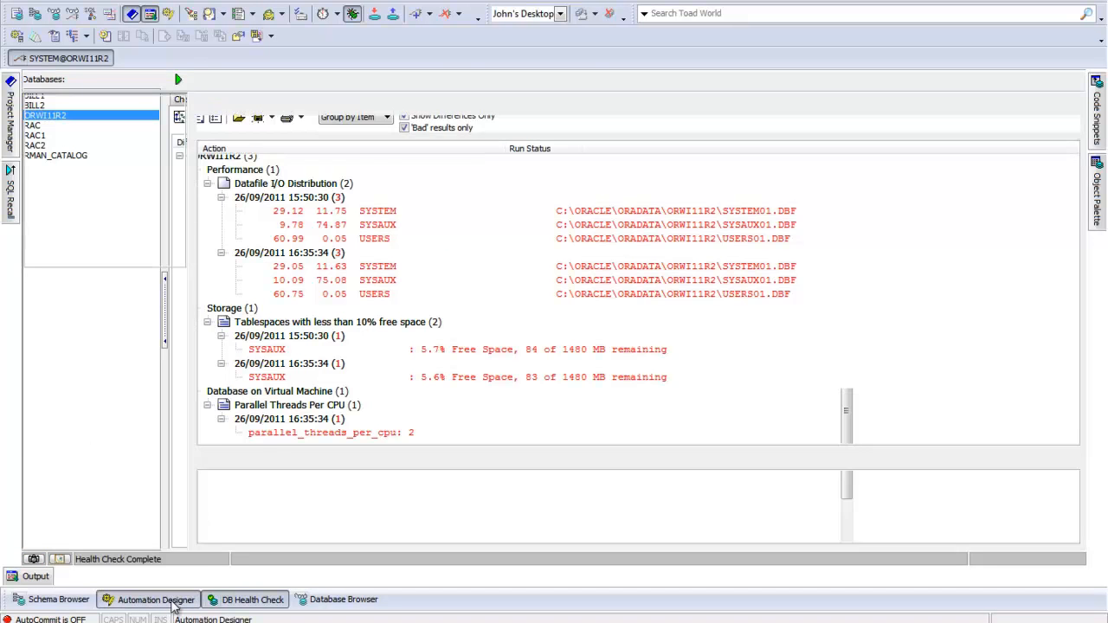